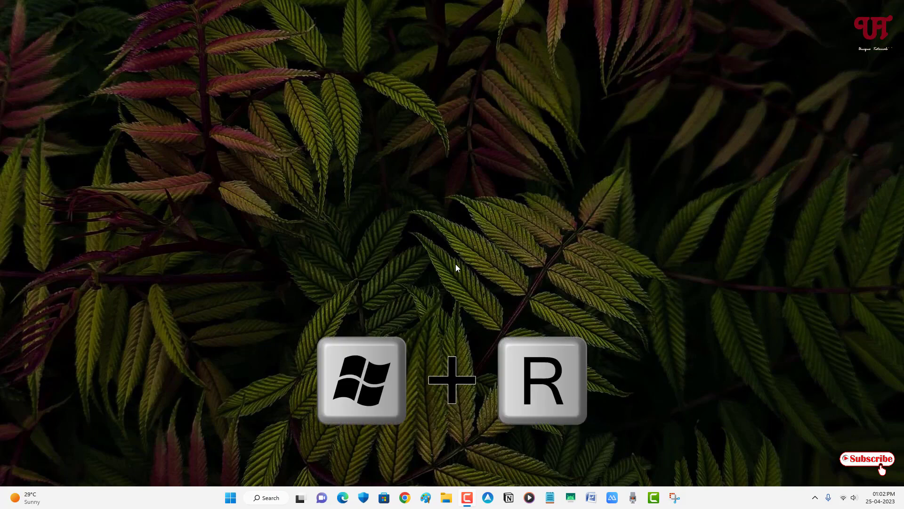
- Try launching the Group Policy Editor from Run and dismiss the access-denied error
key("super+r")
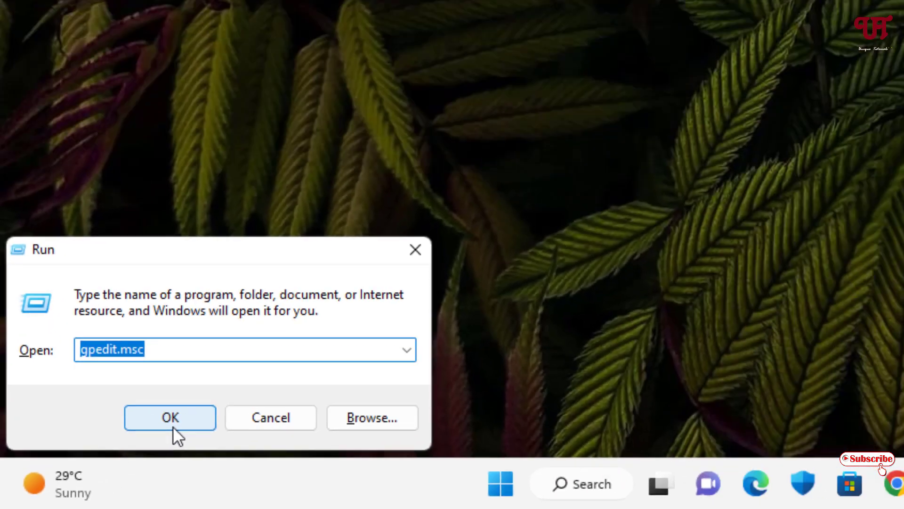
left_click(298, 369)
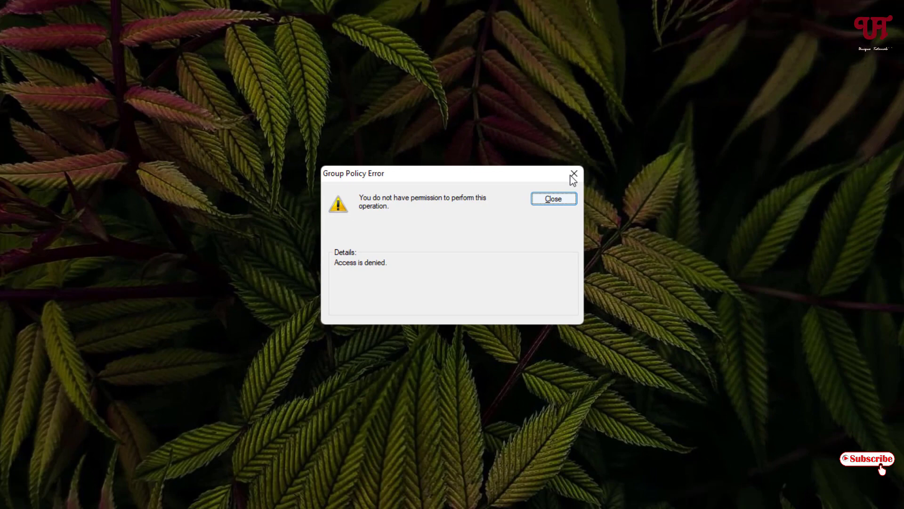
key("Return")
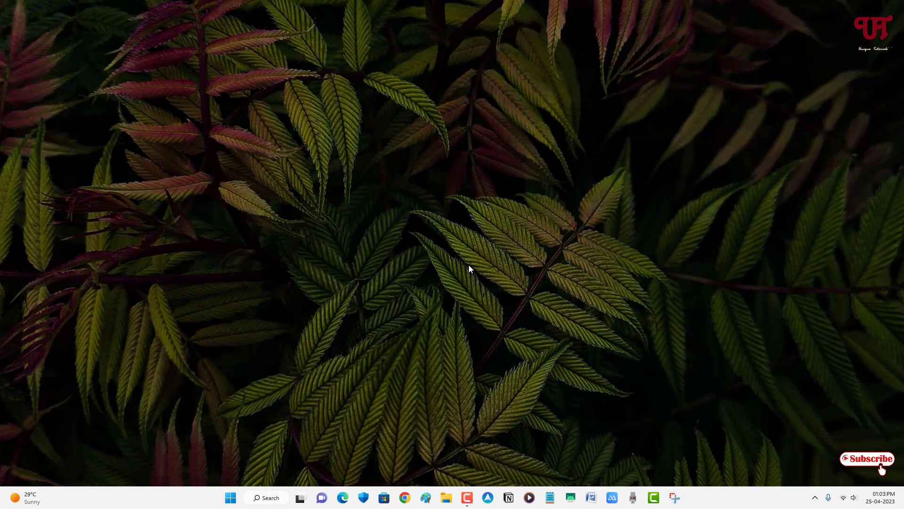
- Browse in File Explorer to C:\Windows\System32\GroupPolicy and select the GPT file
left_click(447, 498)
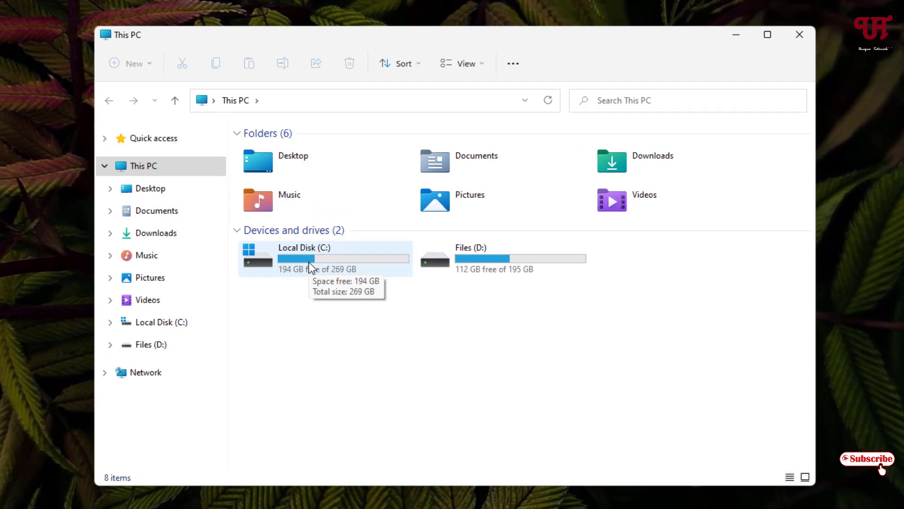
double_click(309, 266)
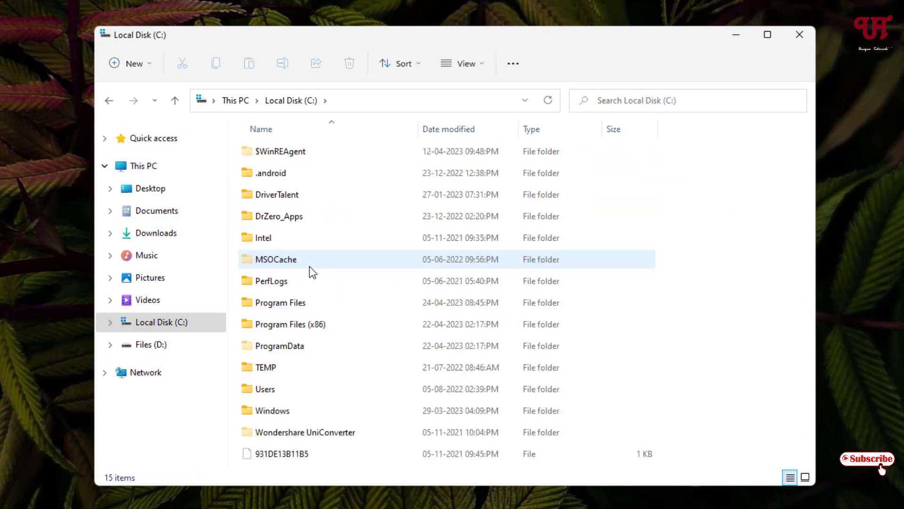
double_click(273, 414)
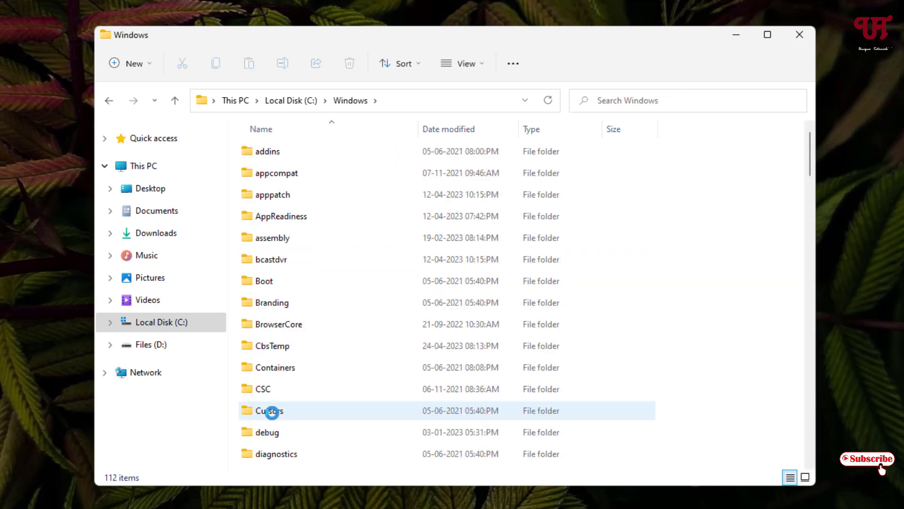
scroll(272, 413, "down", 2)
scroll(275, 416, "down", 3)
scroll(275, 415, "down", 1)
scroll(275, 416, "down", 2)
scroll(275, 415, "down", 2)
scroll(275, 416, "down", 4)
scroll(274, 416, "down", 3)
scroll(274, 416, "down", 2)
scroll(275, 416, "down", 2)
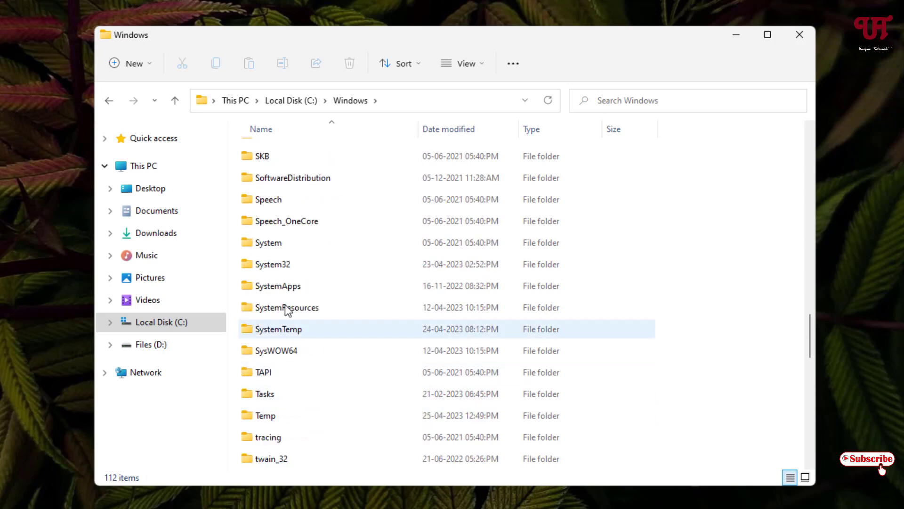
double_click(280, 267)
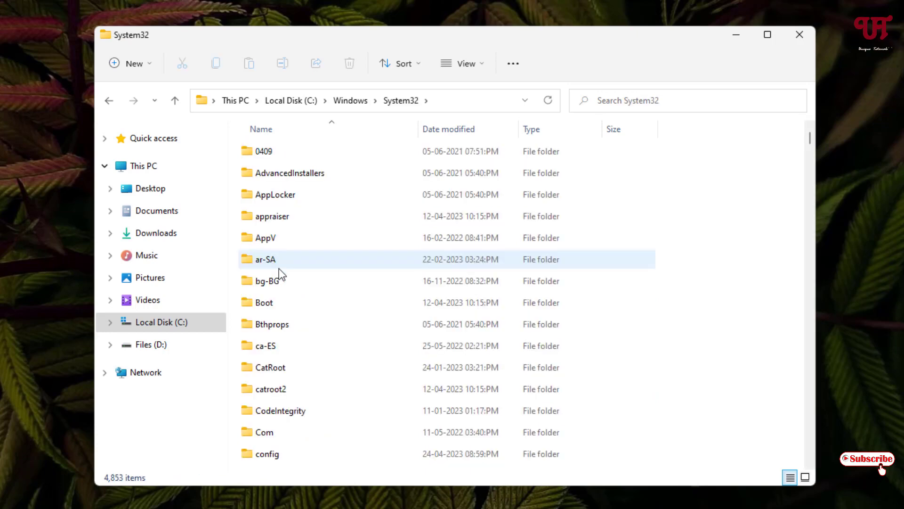
scroll(280, 268, "down", 3)
scroll(280, 268, "down", 1)
scroll(280, 268, "down", 2)
scroll(279, 268, "down", 2)
scroll(279, 268, "down", 4)
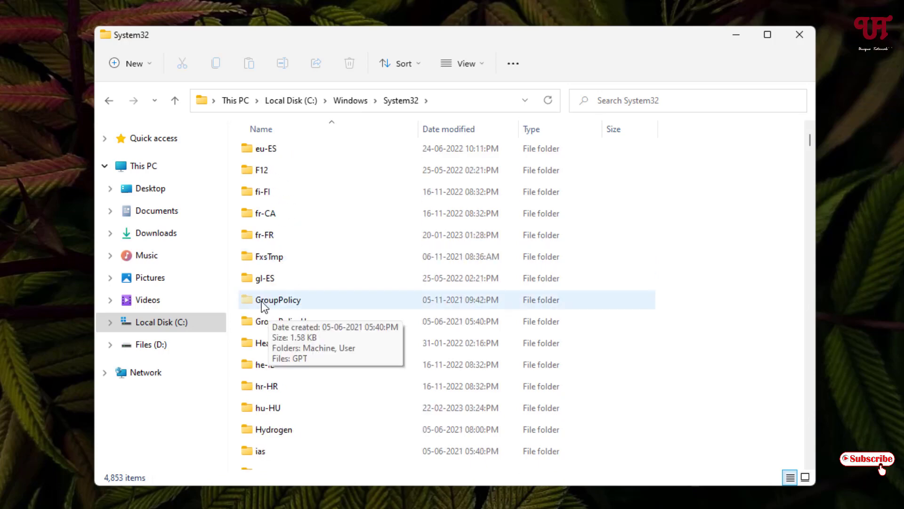
double_click(262, 301)
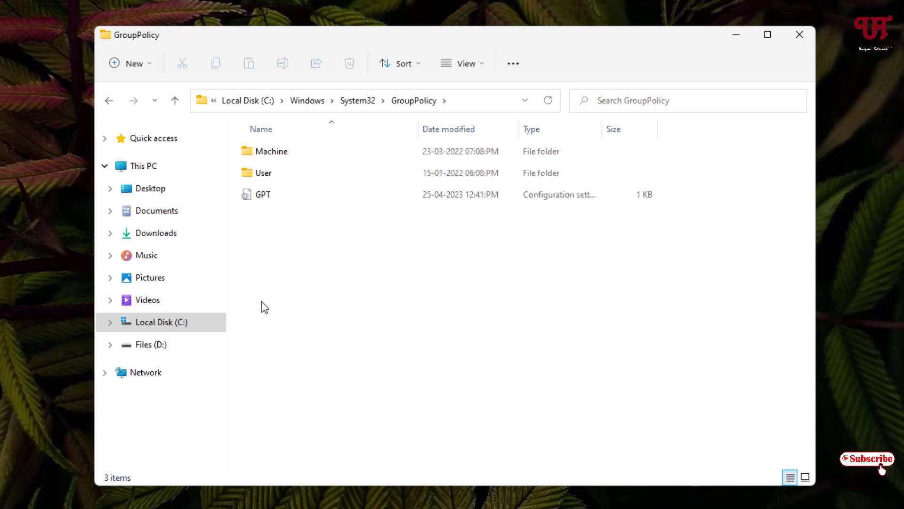
left_click(263, 196)
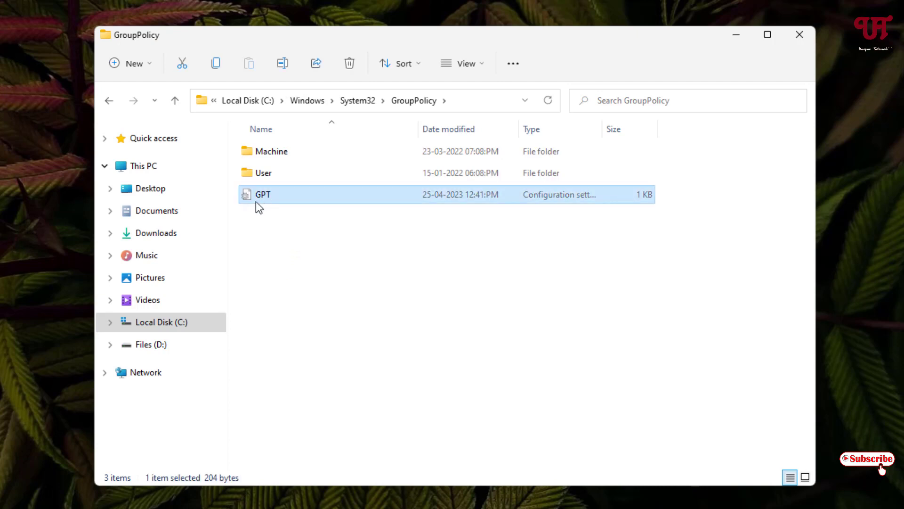
- Clear GPT's Read-only attribute with administrator permission, then minimize the Explorer window
right_click(274, 198)
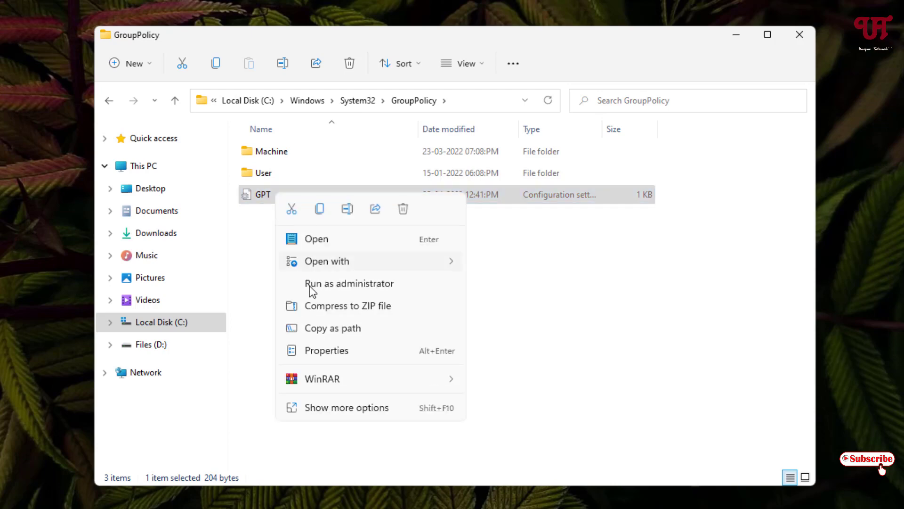
left_click(328, 352)
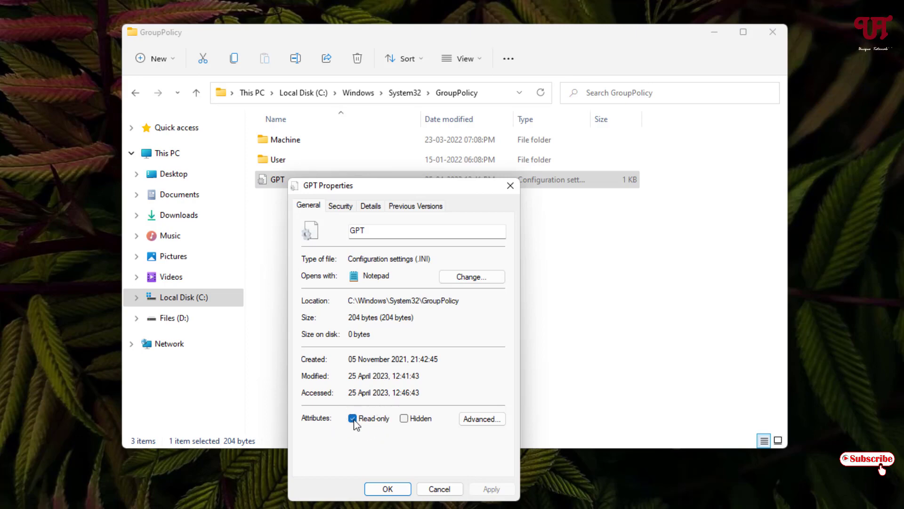
left_click(353, 418)
left_click(491, 490)
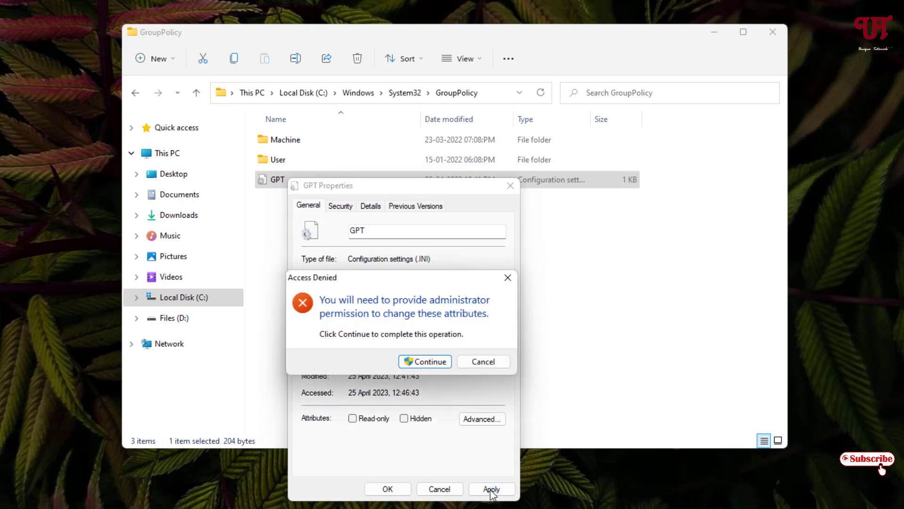
left_click(431, 362)
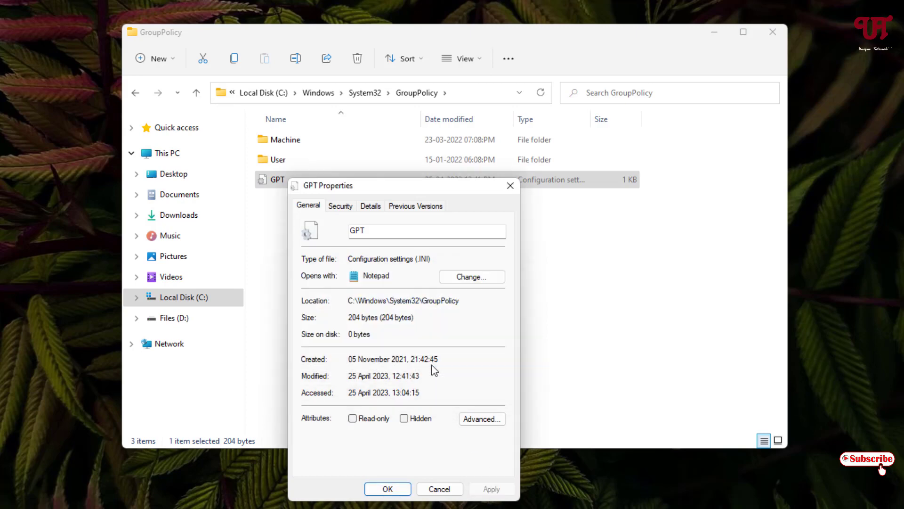
left_click(508, 188)
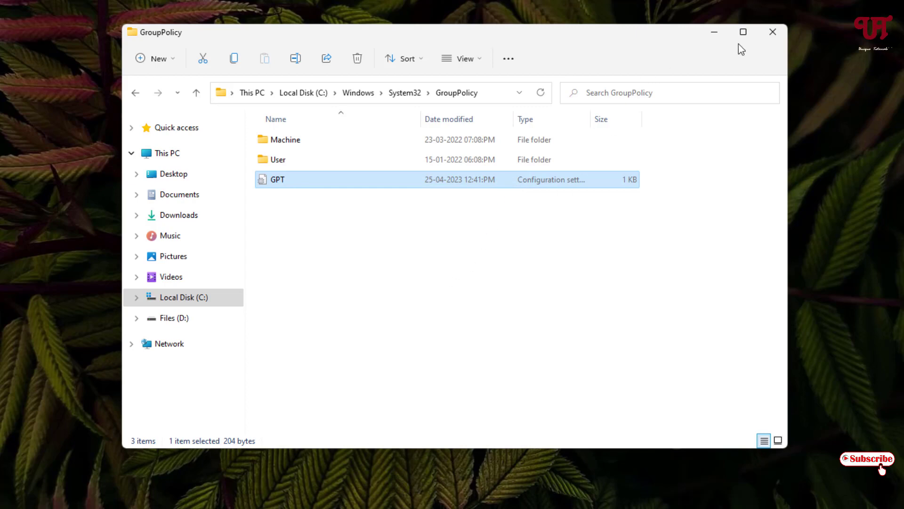
left_click(713, 34)
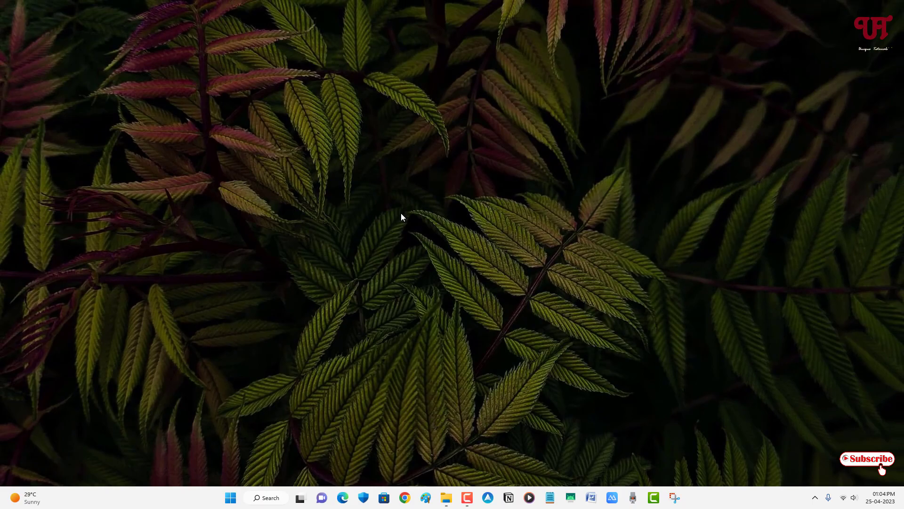
- Run gpedit.msc, confirm the editor opens and close it, then restore the GroupPolicy window
key("super+r")
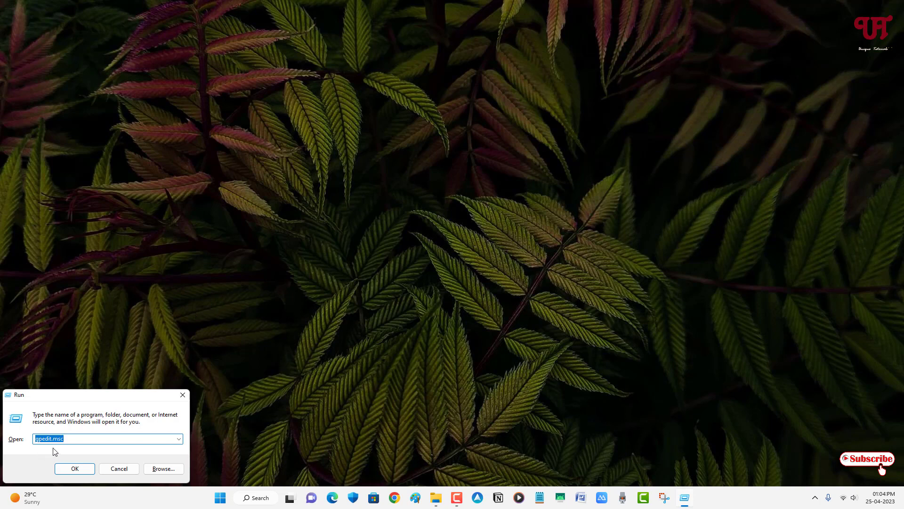
left_click(76, 471)
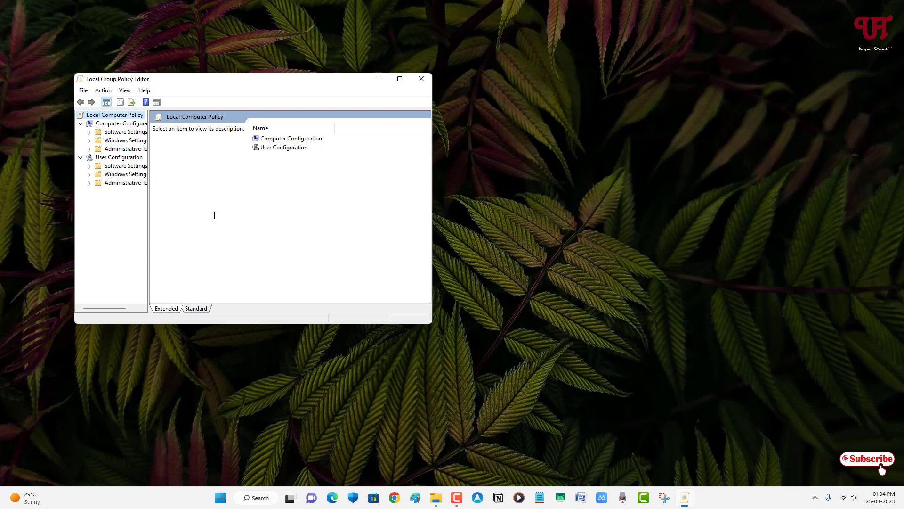
left_click(422, 80)
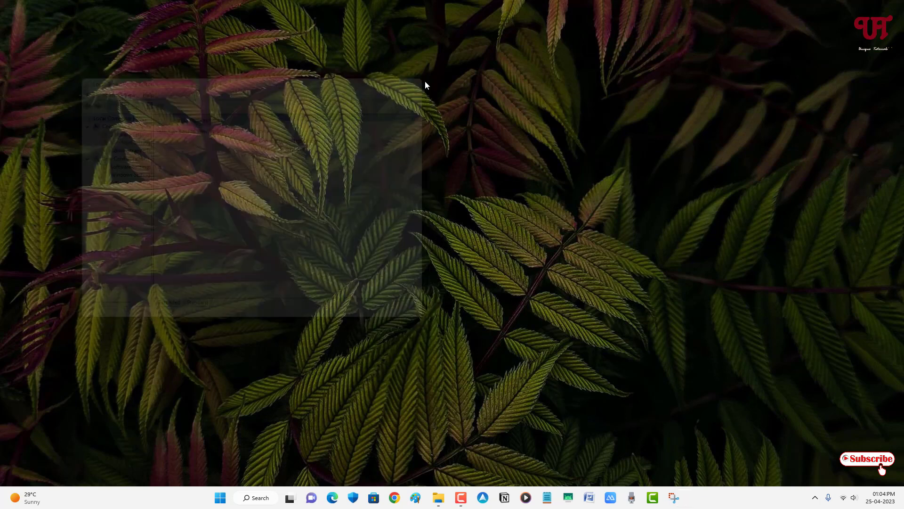
left_click(446, 498)
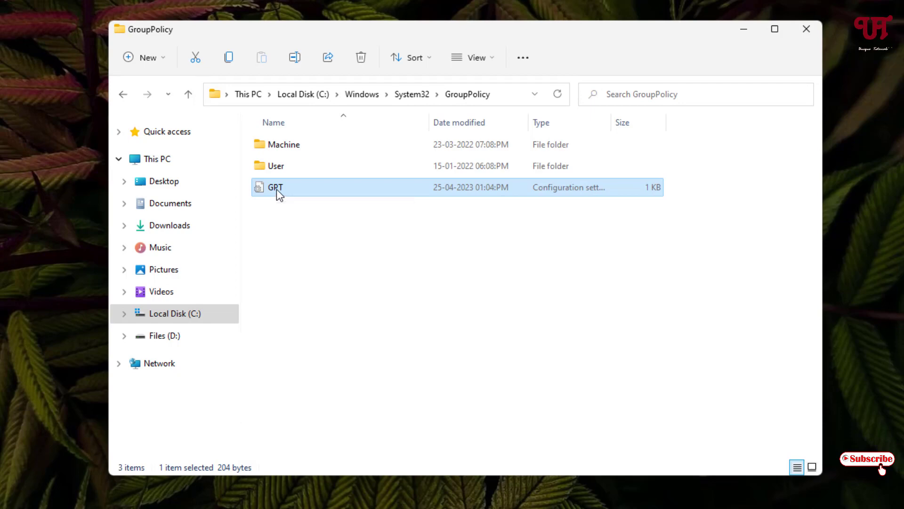
- Set Deny Full control for Authenticated Users on GPT and accept both warnings
right_click(276, 189)
left_click(331, 342)
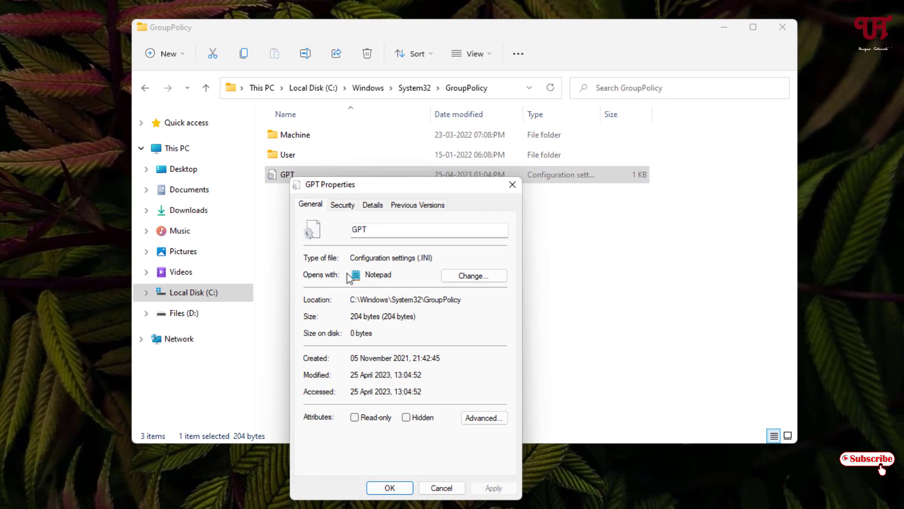
left_click(341, 209)
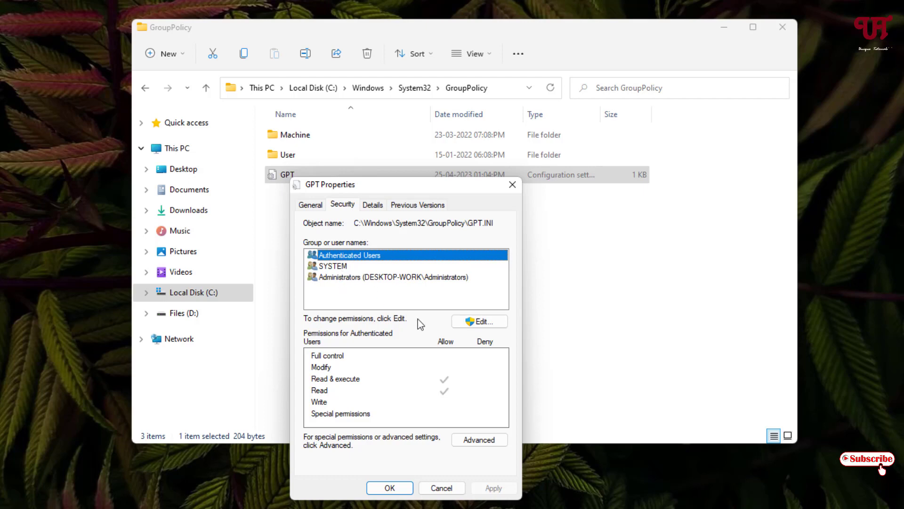
left_click(479, 323)
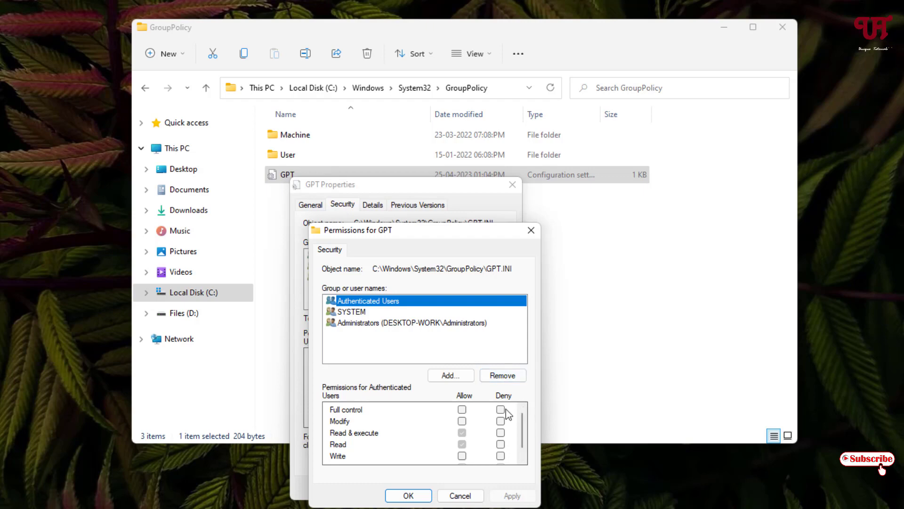
scroll(506, 417, "down", 1)
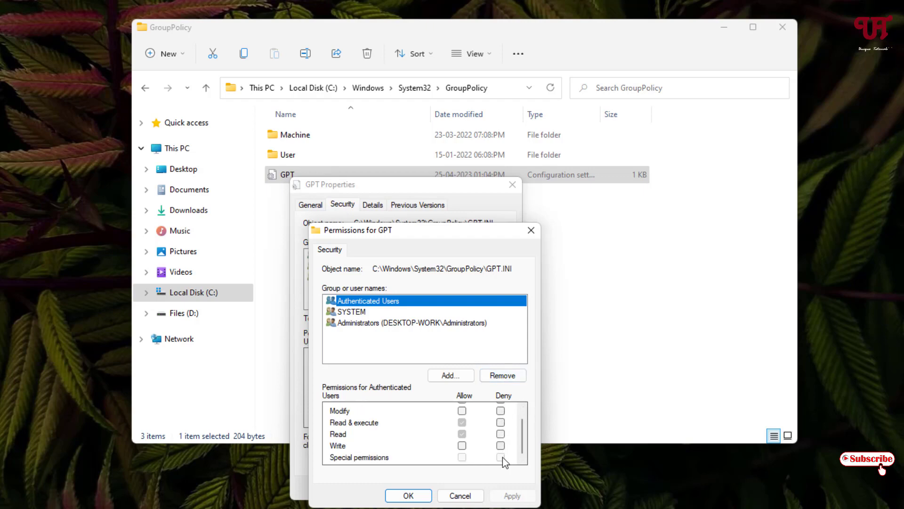
scroll(502, 449, "up", 1)
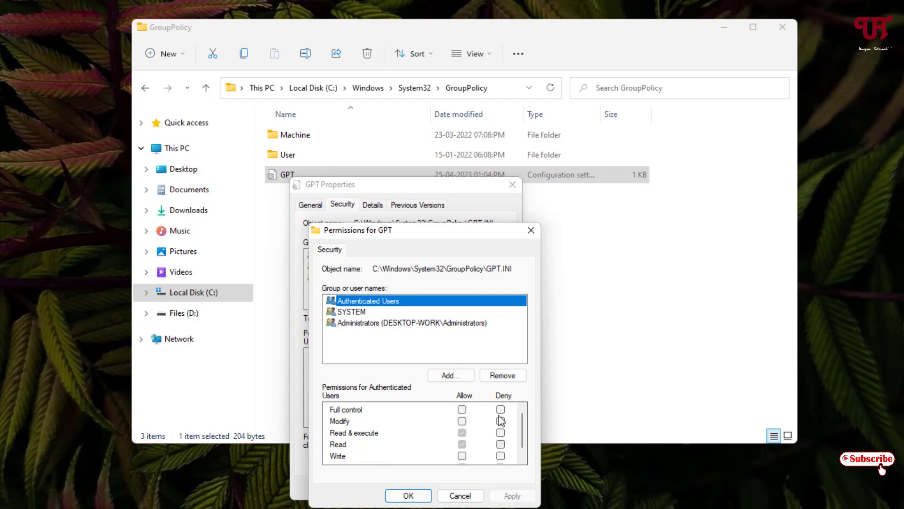
scroll(500, 460, "down", 1)
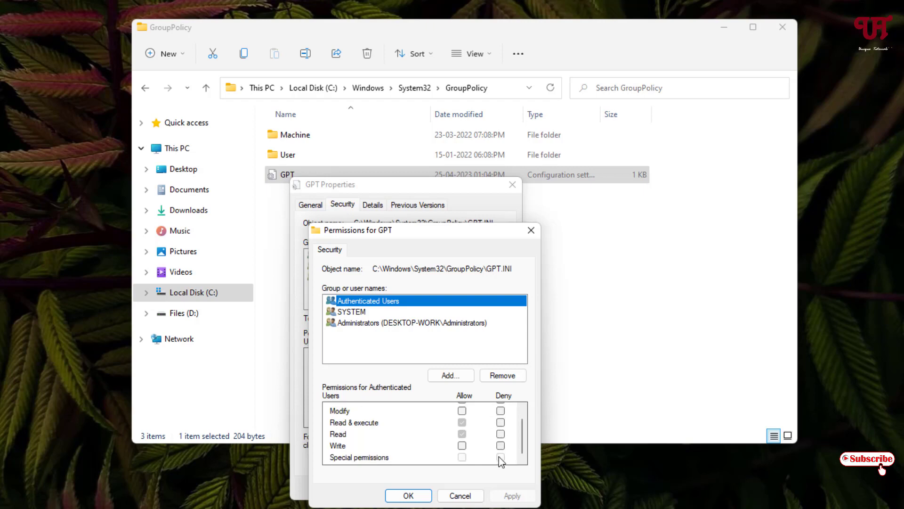
scroll(499, 459, "up", 1)
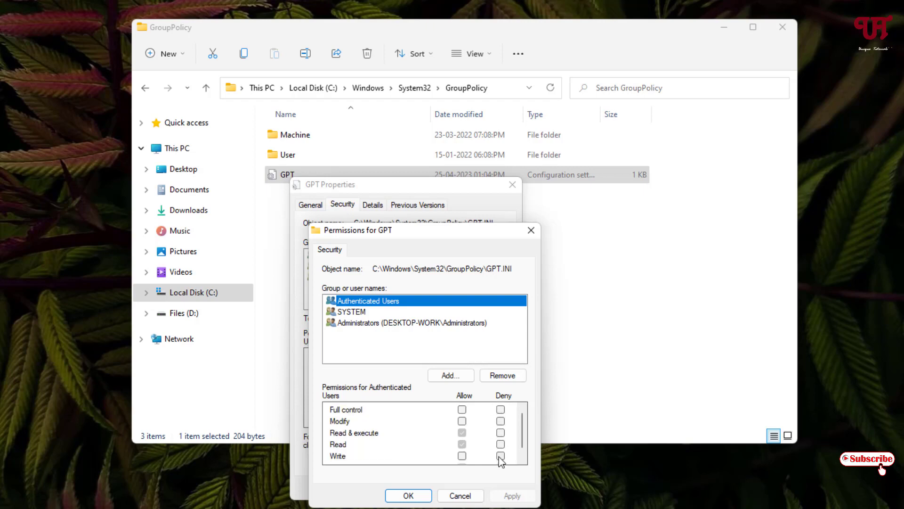
left_click(500, 409)
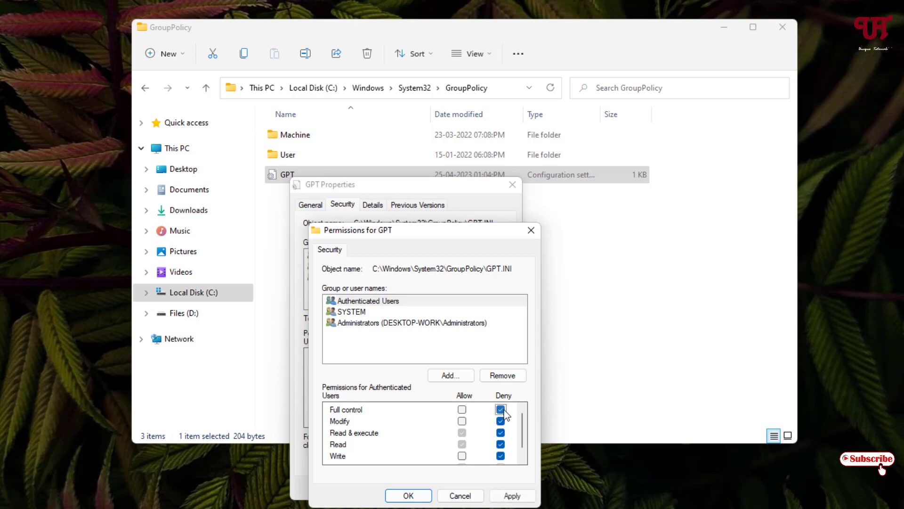
scroll(515, 427, "down", 1)
scroll(515, 431, "up", 1)
left_click(513, 496)
left_click(507, 299)
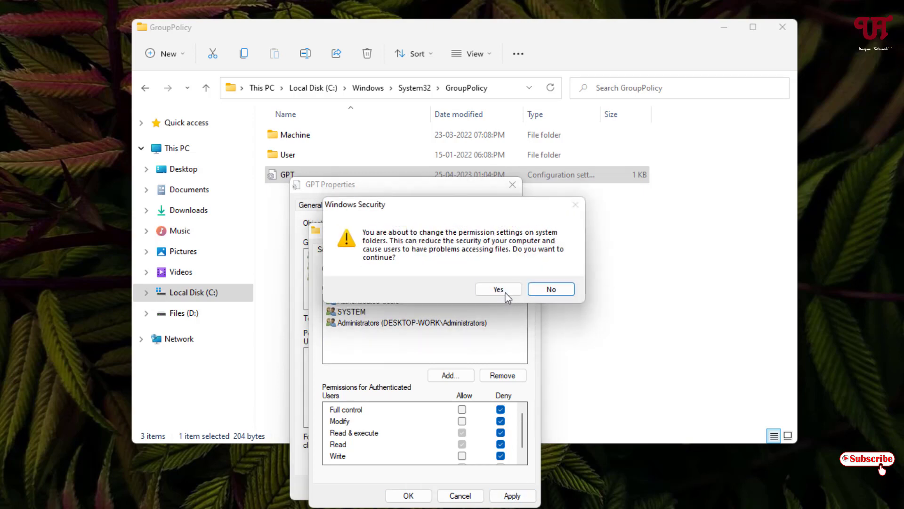
left_click(504, 291)
left_click(410, 495)
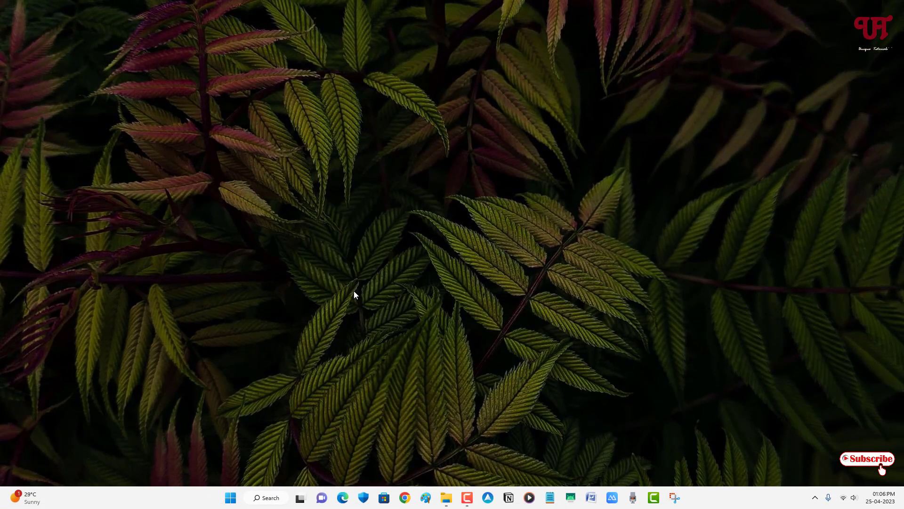
- Run gpedit.msc again and dismiss the resulting permission error
key("super+r")
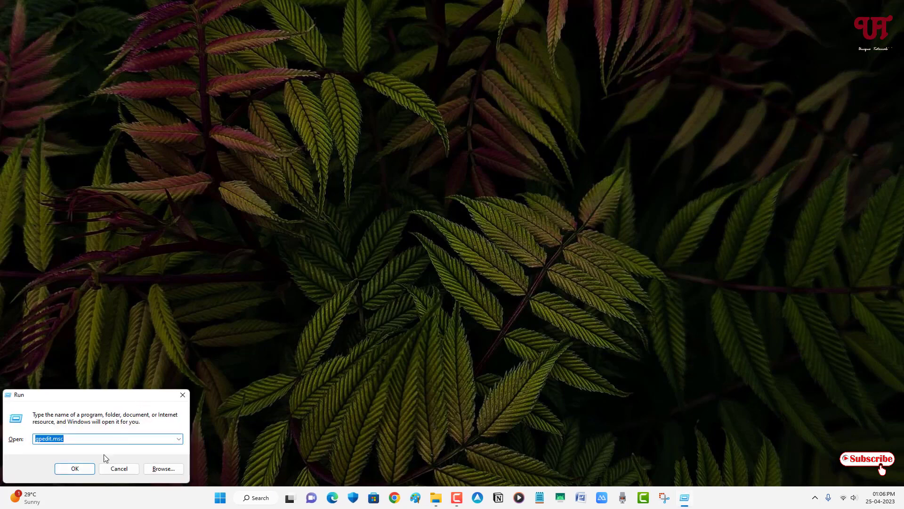
left_click(82, 470)
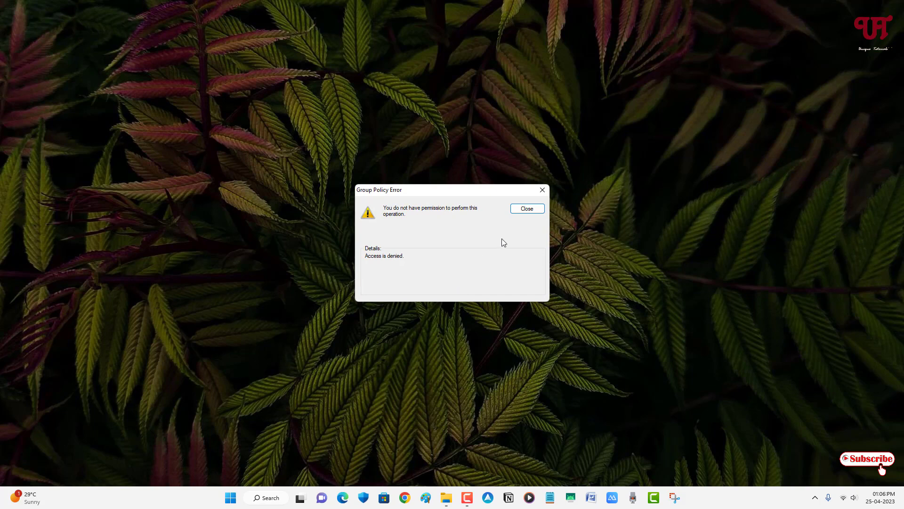
left_click(528, 209)
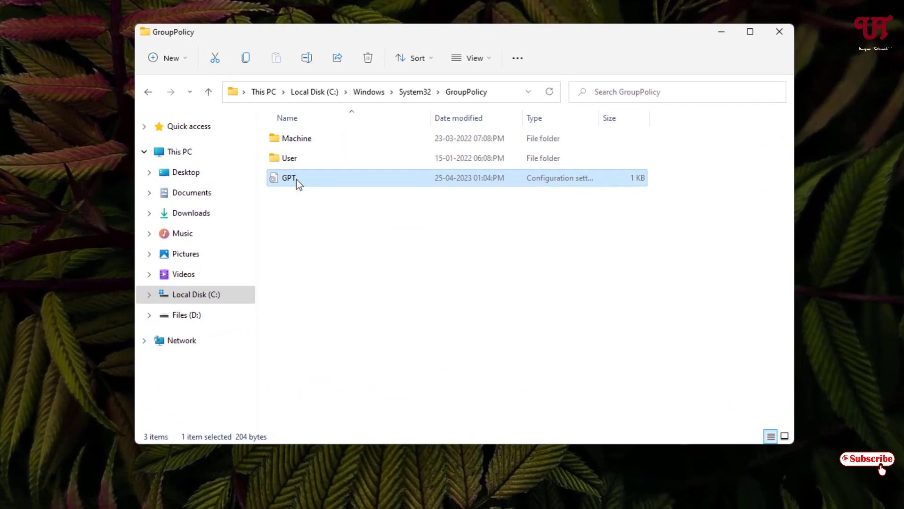
- Open the Authenticated Users Deny entry in GPT's advanced security settings for editing
right_click(296, 179)
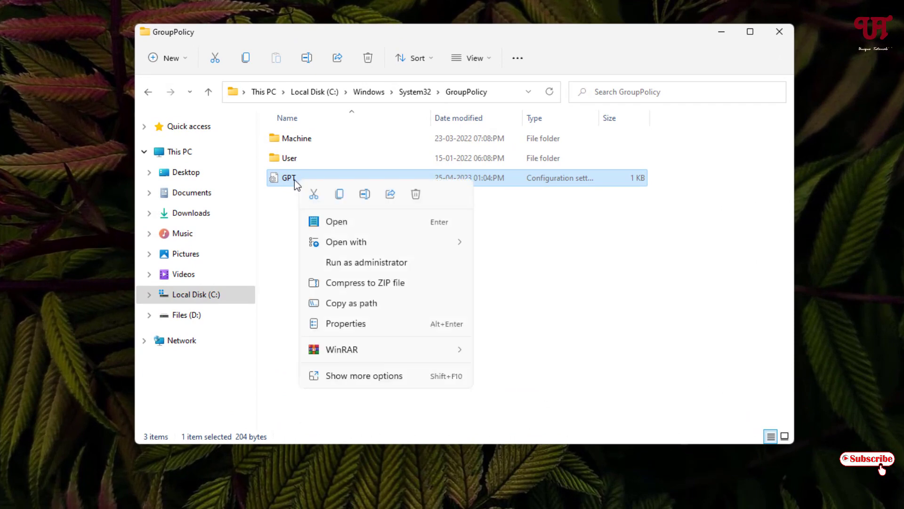
left_click(344, 323)
left_click(351, 207)
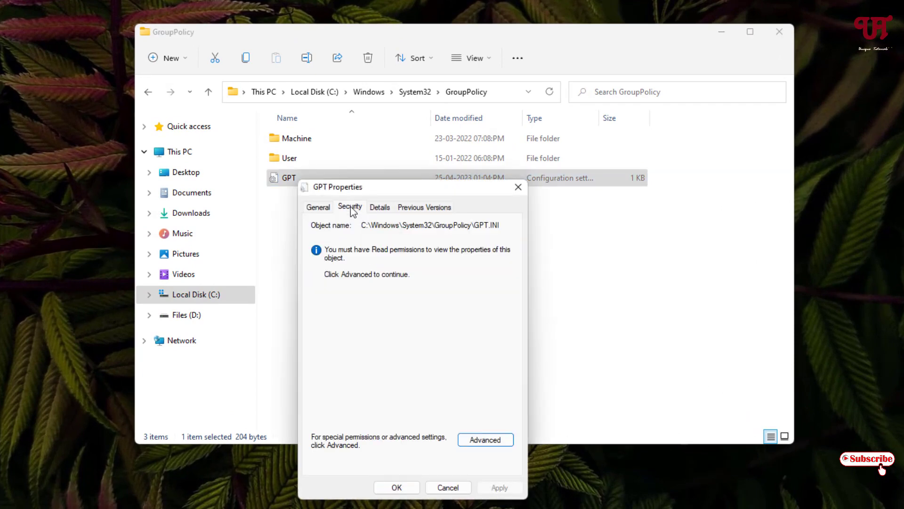
left_click(485, 439)
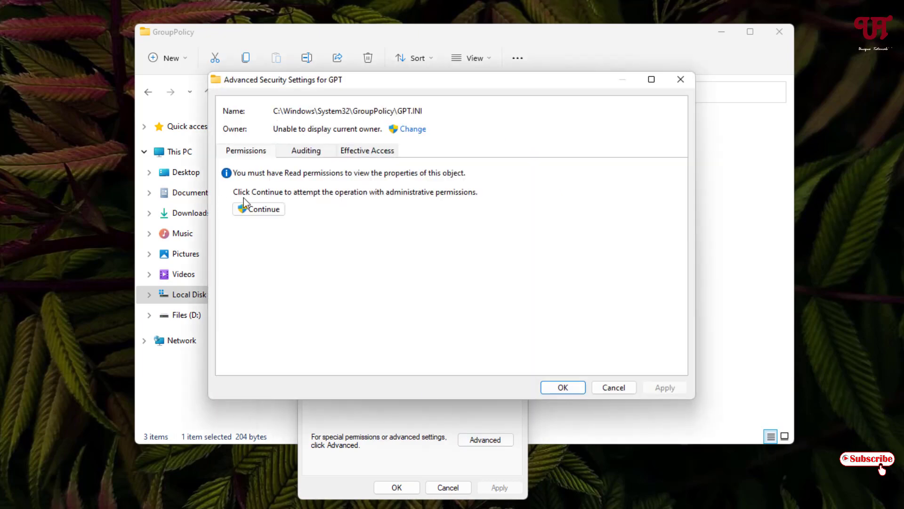
left_click(263, 208)
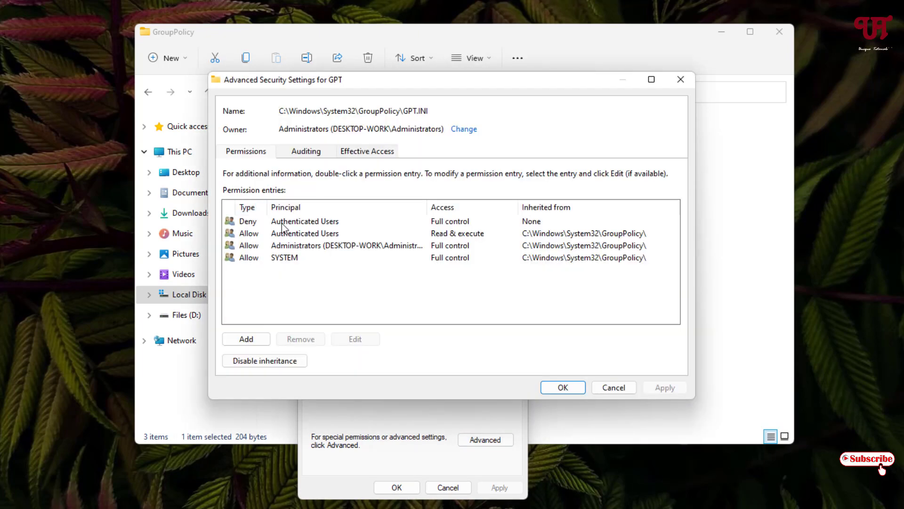
left_click(283, 223)
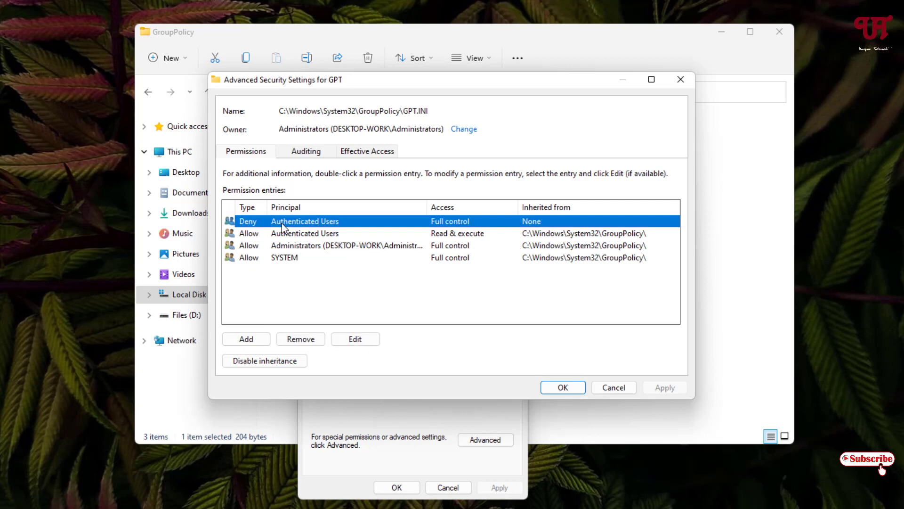
left_click(363, 341)
- Clear every denied permission, apply, accept the system-folder warning, and close the dialogs
left_click(220, 167)
left_click(221, 195)
left_click(220, 208)
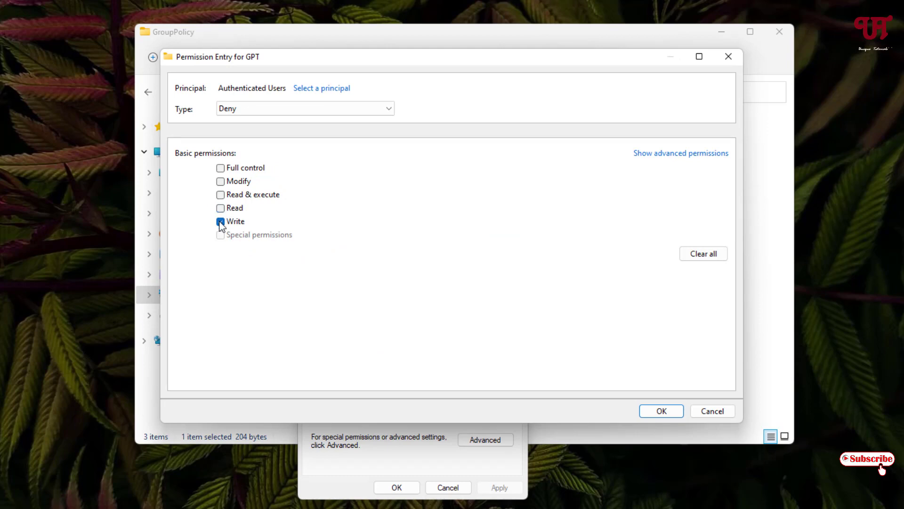
left_click(661, 411)
left_click(661, 388)
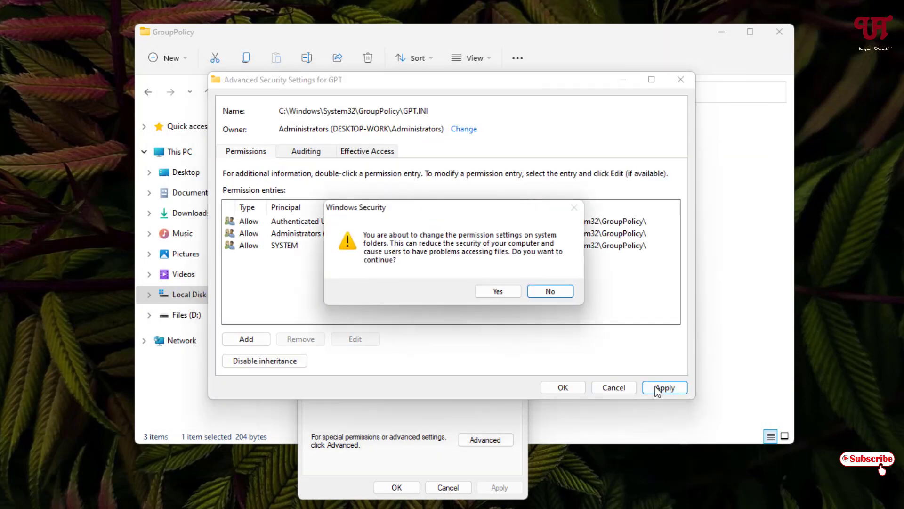
left_click(499, 292)
left_click(561, 387)
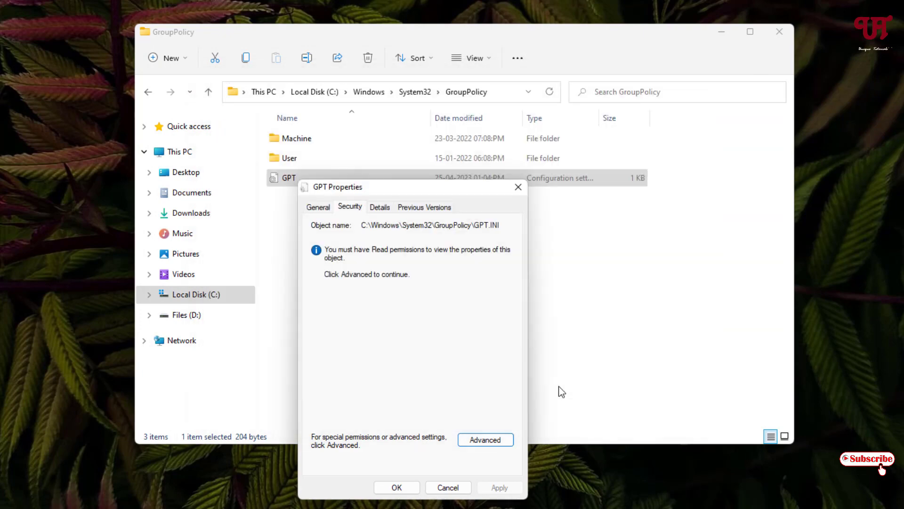
left_click(414, 491)
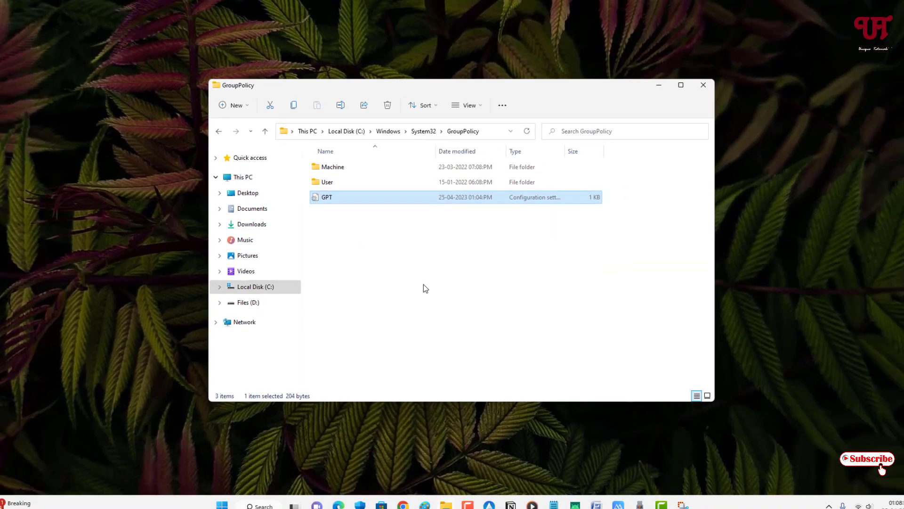
- Show the desktop, run gpedit.msc, confirm Local Computer Policy opens, then close the editor
key("super+d")
key("super+r")
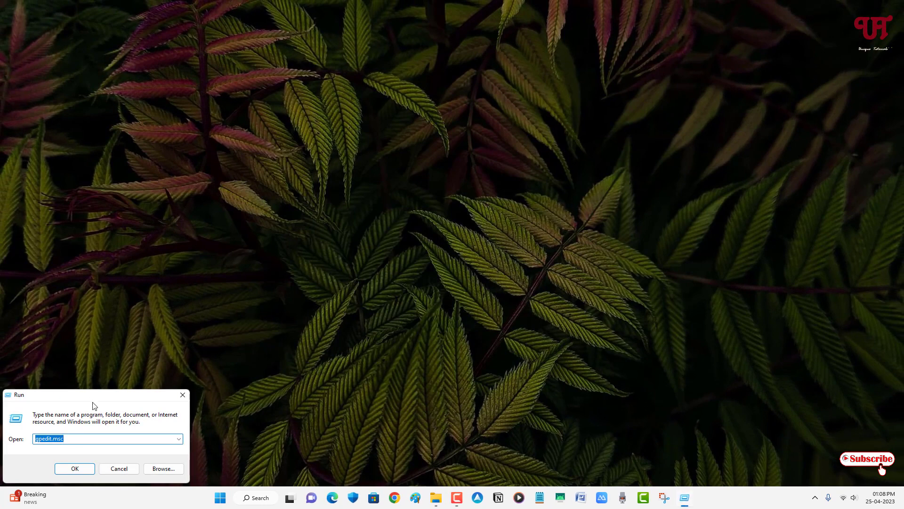
left_click(75, 469)
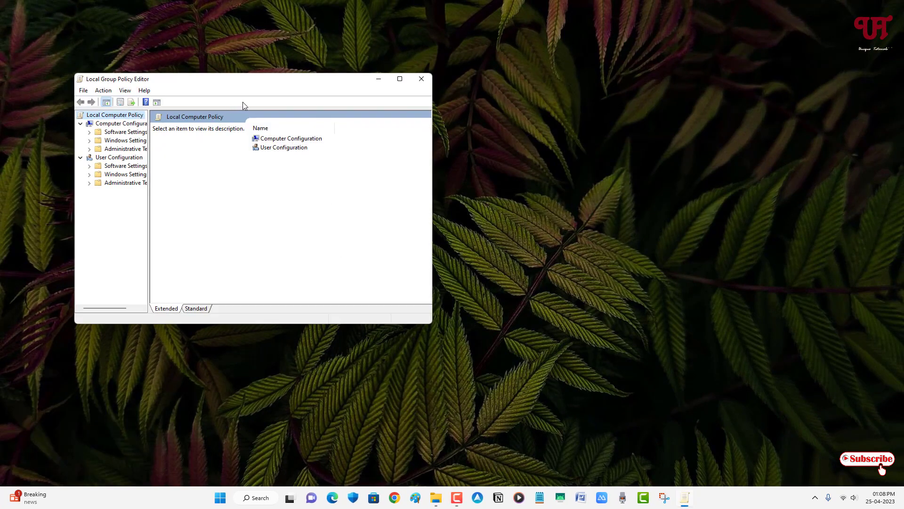
left_click(421, 78)
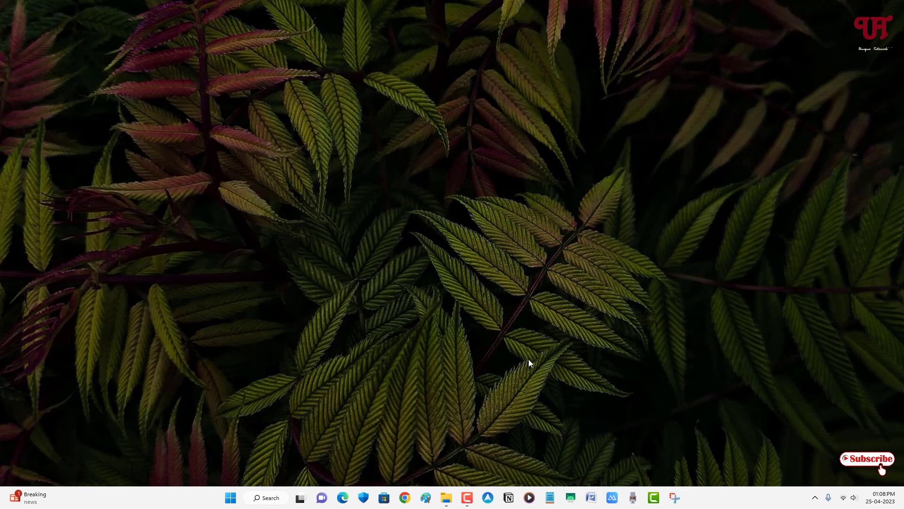